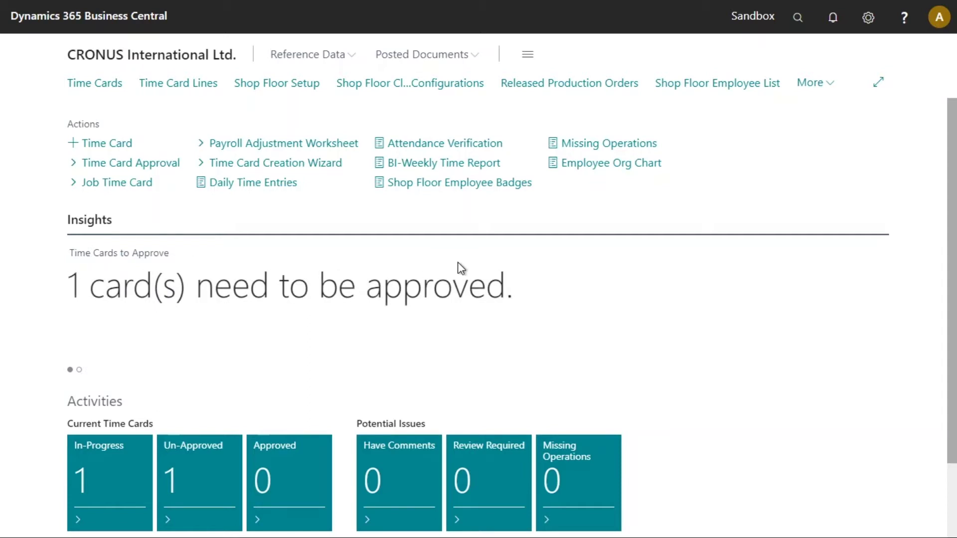
- Search for "shop floor line rounding" and open the Shop Floor Line Rounding Rules page
{"action": "left_click", "coordinate": [797, 20]}
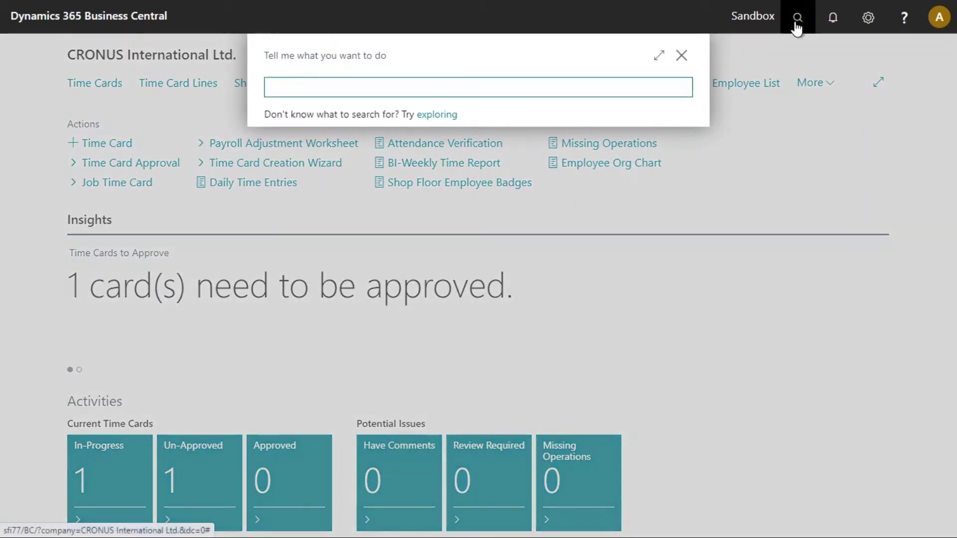
{"action": "type", "text": "shop floor "}
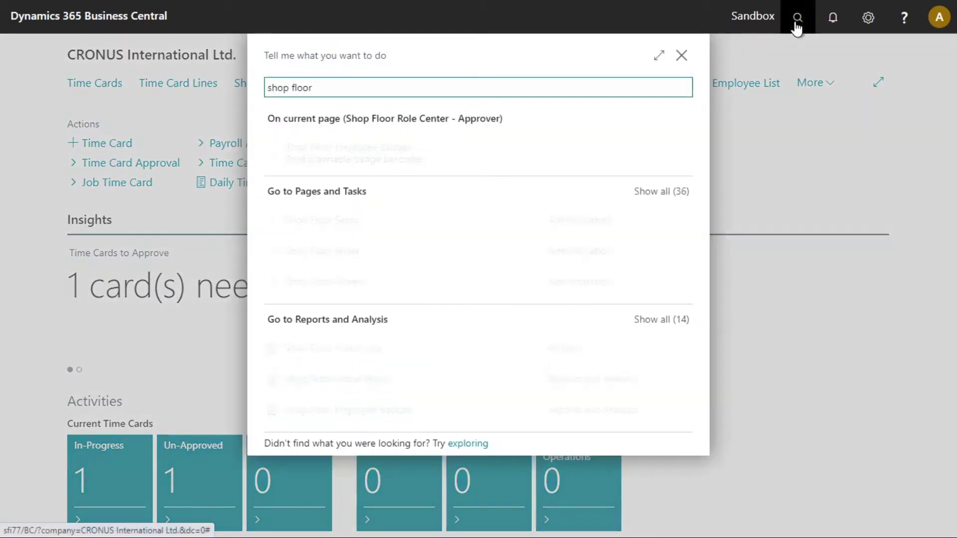
{"action": "type", "text": "line rounding"}
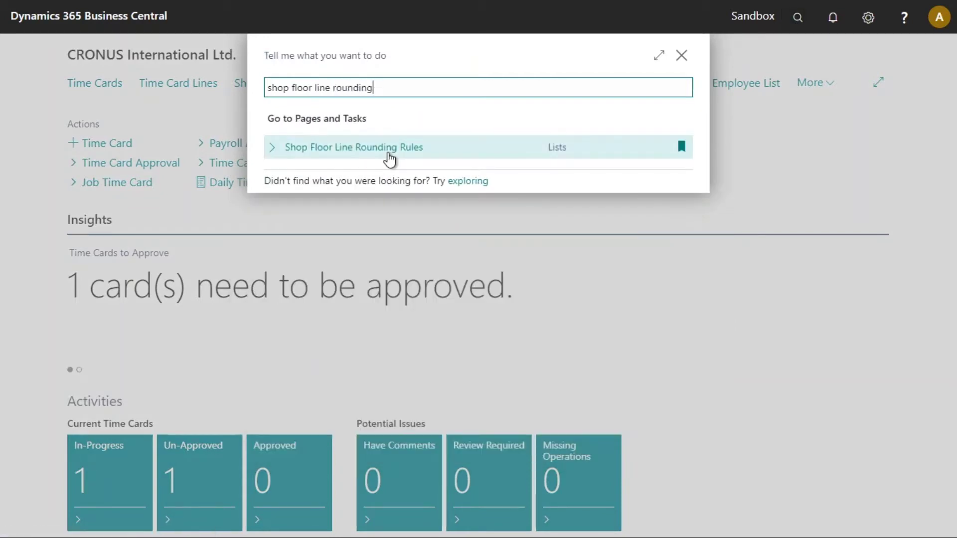
{"action": "left_click", "coordinate": [389, 156]}
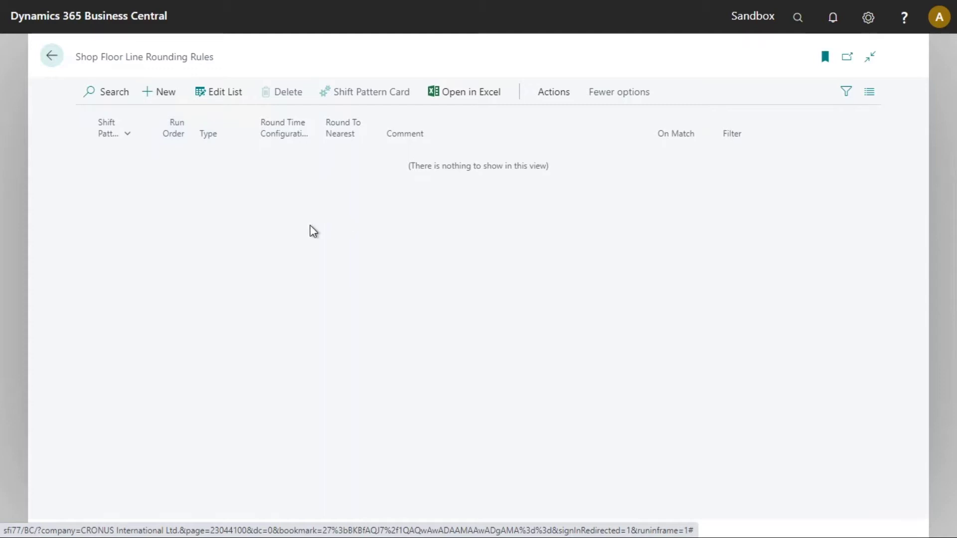
- Create a new line rounding rule for shift pattern MF8 with the type Run Time
{"action": "left_click", "coordinate": [162, 95]}
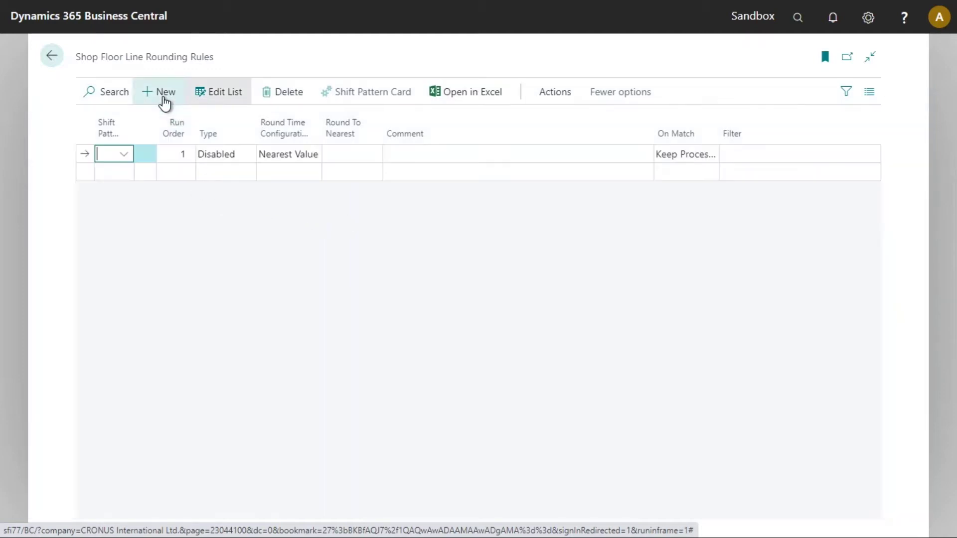
{"action": "left_click", "coordinate": [124, 155]}
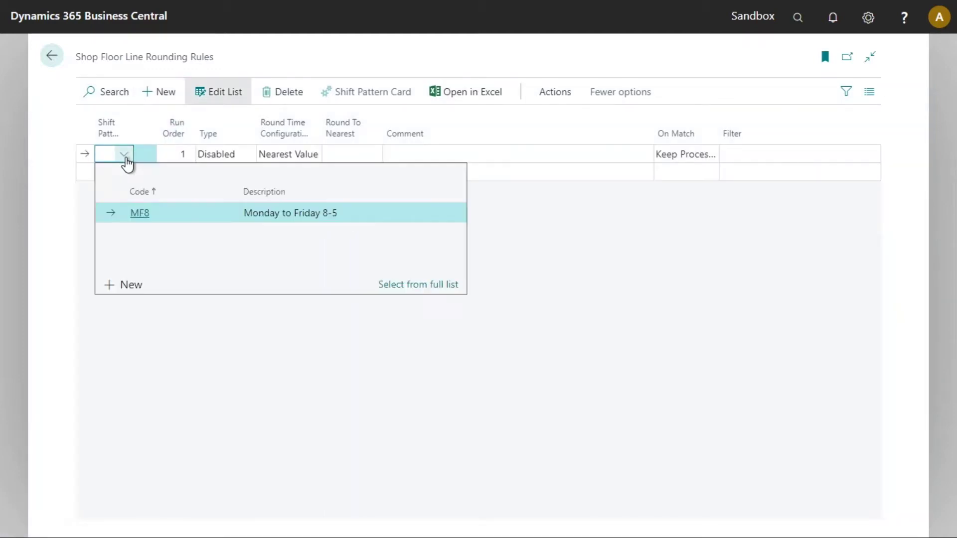
{"action": "left_click", "coordinate": [132, 213]}
{"action": "left_click", "coordinate": [252, 156]}
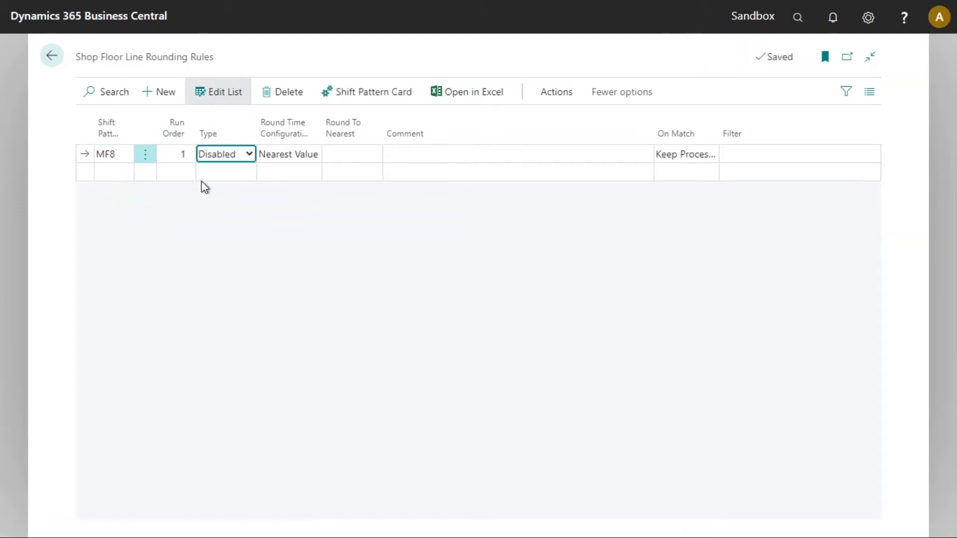
{"action": "left_click", "coordinate": [253, 156]}
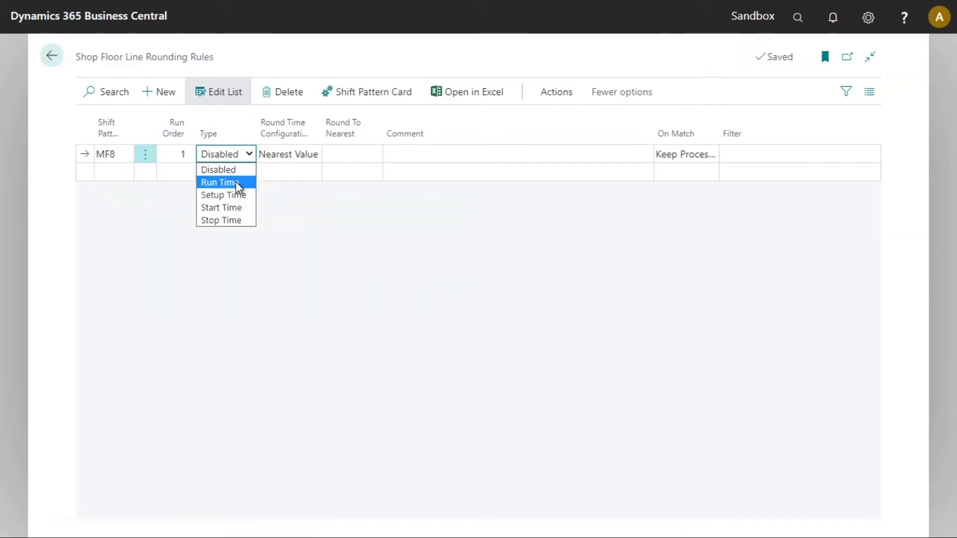
{"action": "left_click", "coordinate": [236, 182]}
- Set the rule's round time configuration to Always Up and its rounding interval to 15 minutes
{"action": "left_click", "coordinate": [300, 158]}
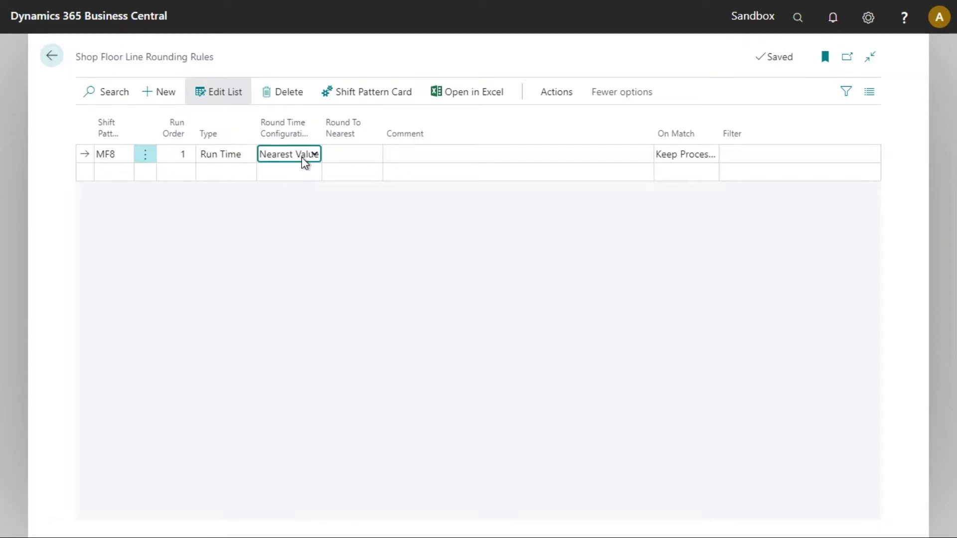
{"action": "left_click", "coordinate": [301, 157]}
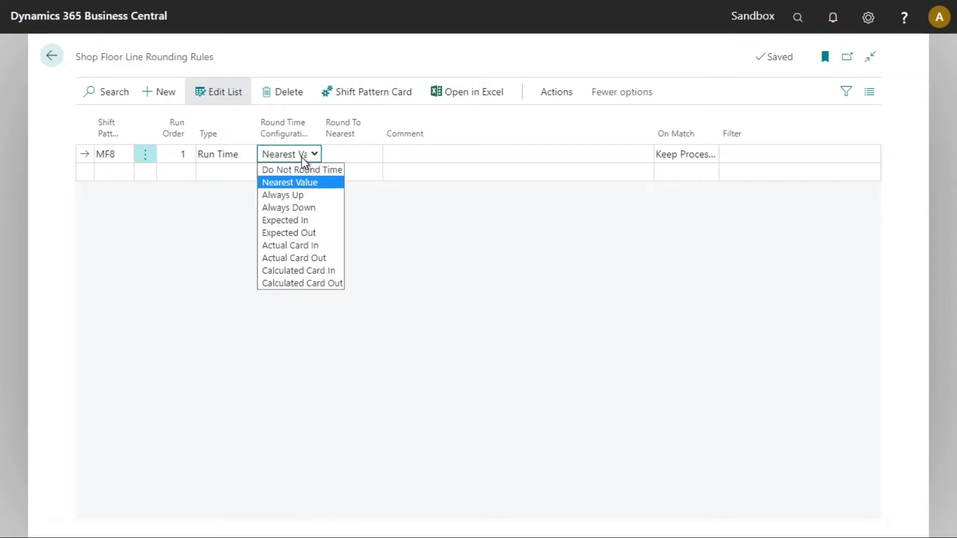
{"action": "left_click", "coordinate": [307, 196]}
{"action": "left_click", "coordinate": [347, 154]}
{"action": "type", "text": "15 m"}
{"action": "key", "text": "Tab"}
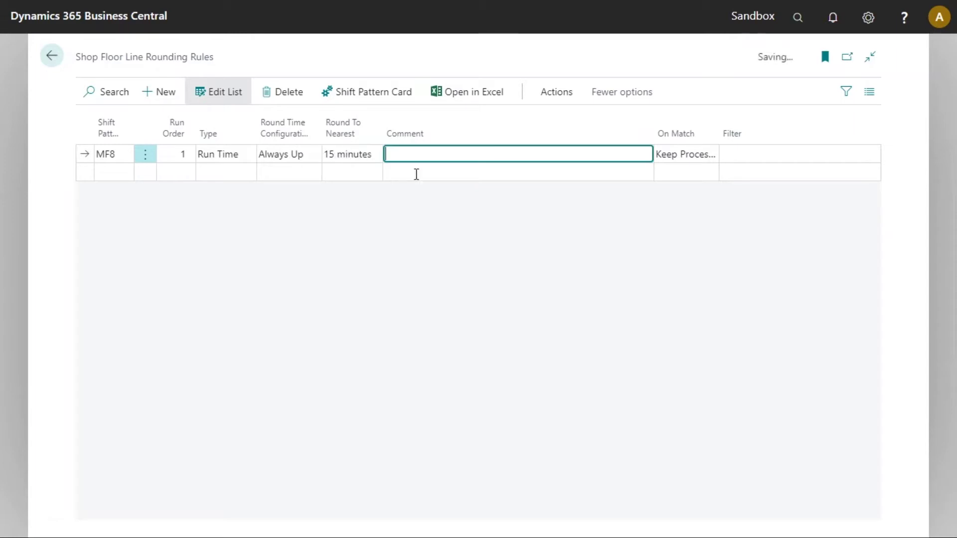
- Enter "job task up to 15 min" as the rounding rule's comment
{"action": "type", "text": "job task up"}
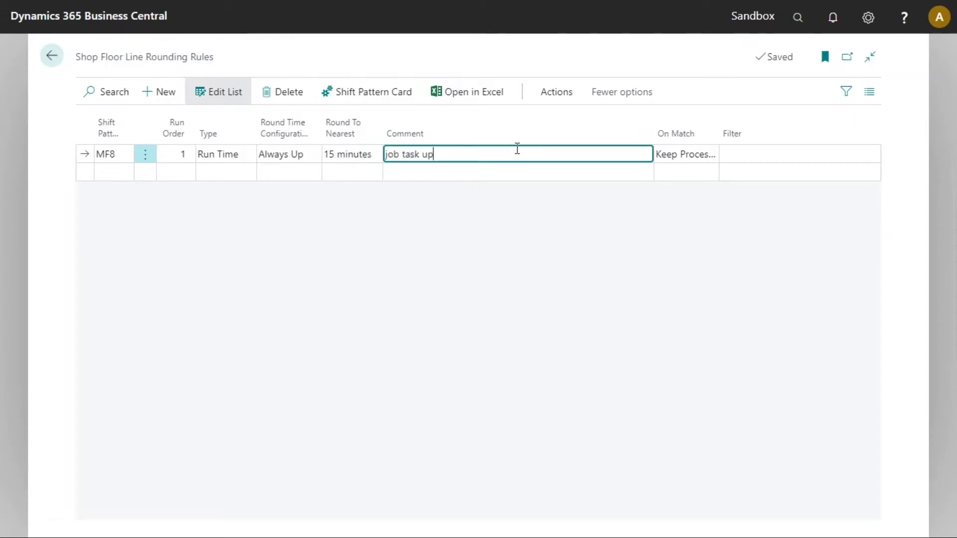
{"action": "type", "text": " to 15 min"}
{"action": "key", "text": "Tab"}
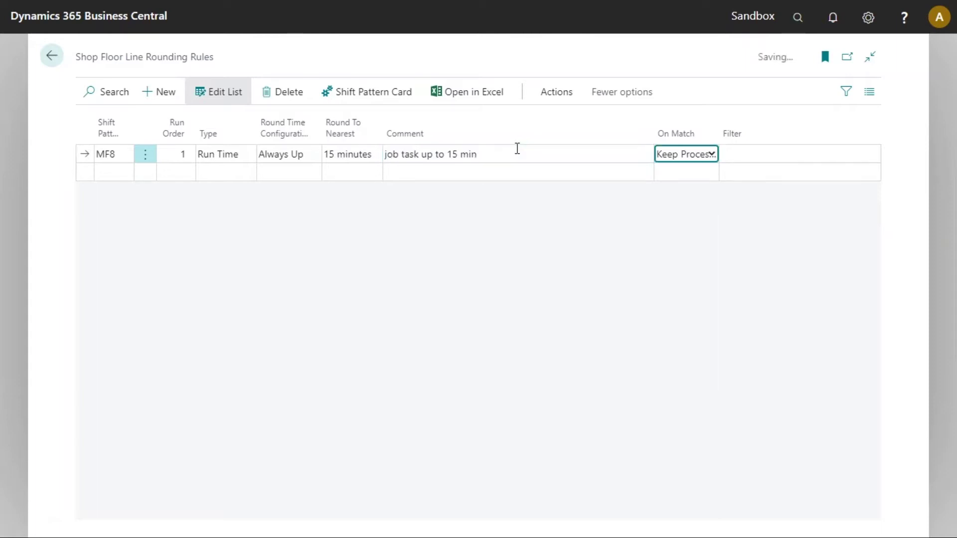
- Add a filter to the rounding rule so that Document Type is Job
{"action": "left_click", "coordinate": [748, 153]}
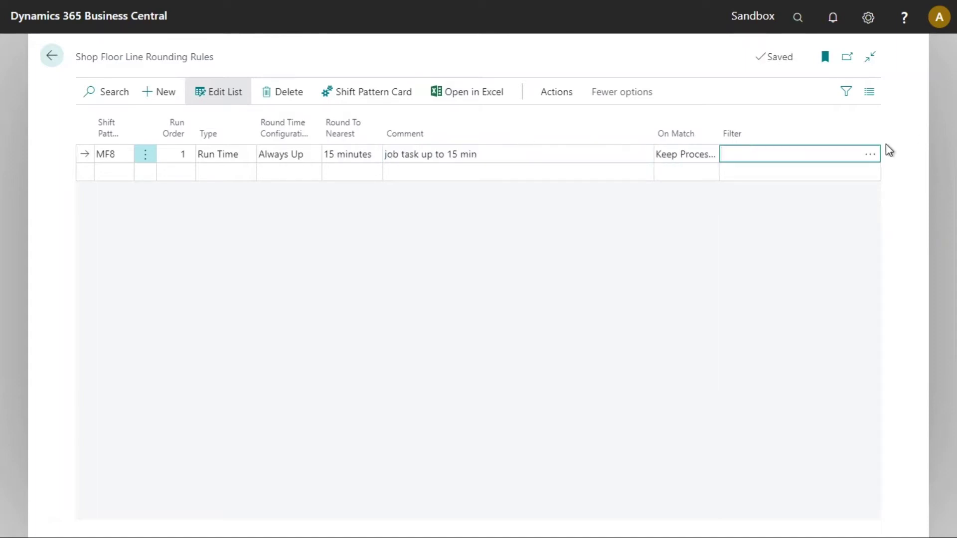
{"action": "left_click", "coordinate": [870, 155]}
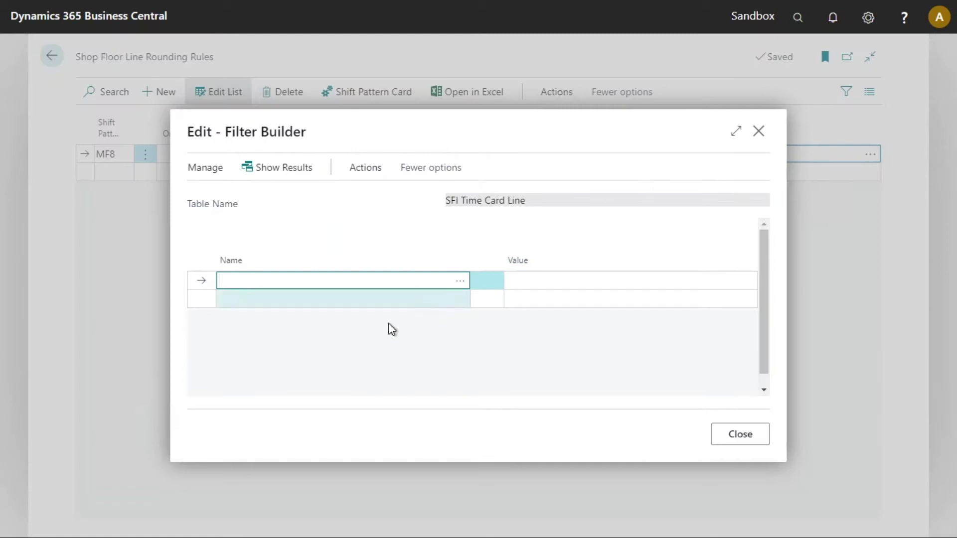
{"action": "left_click", "coordinate": [459, 282]}
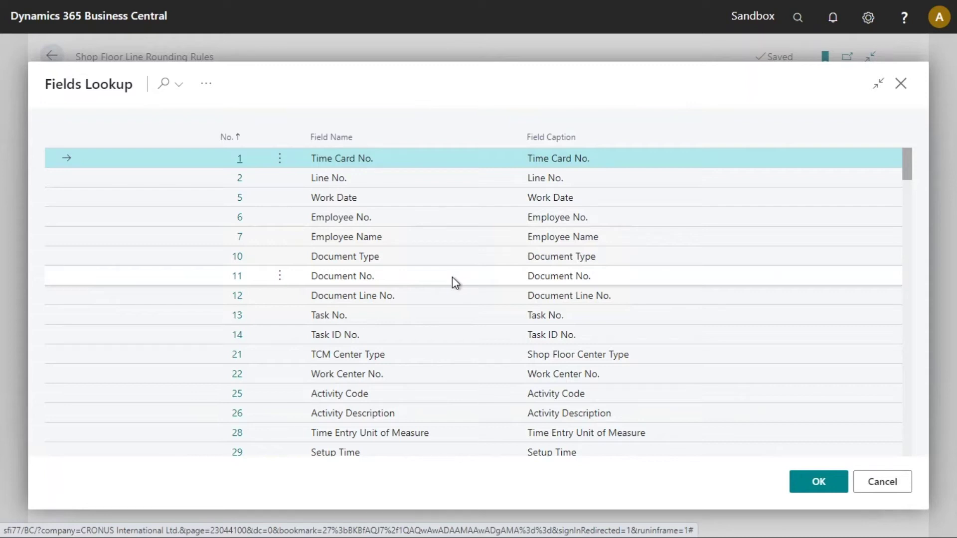
{"action": "left_click", "coordinate": [279, 260]}
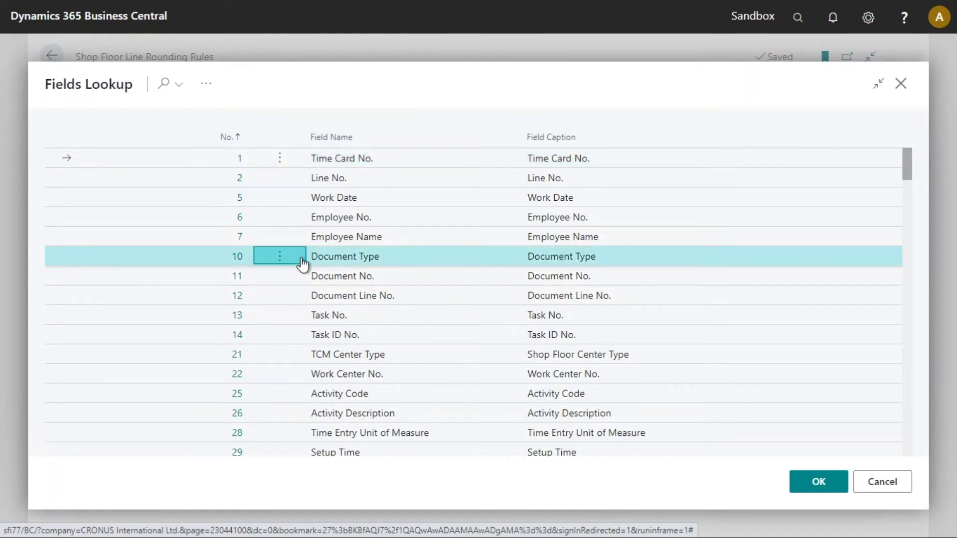
{"action": "left_click", "coordinate": [813, 481]}
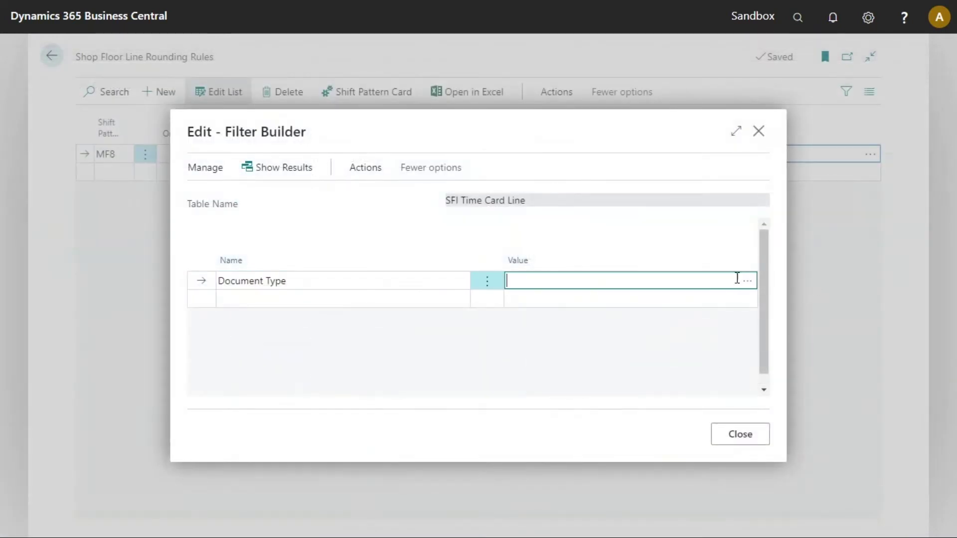
{"action": "left_click", "coordinate": [748, 281]}
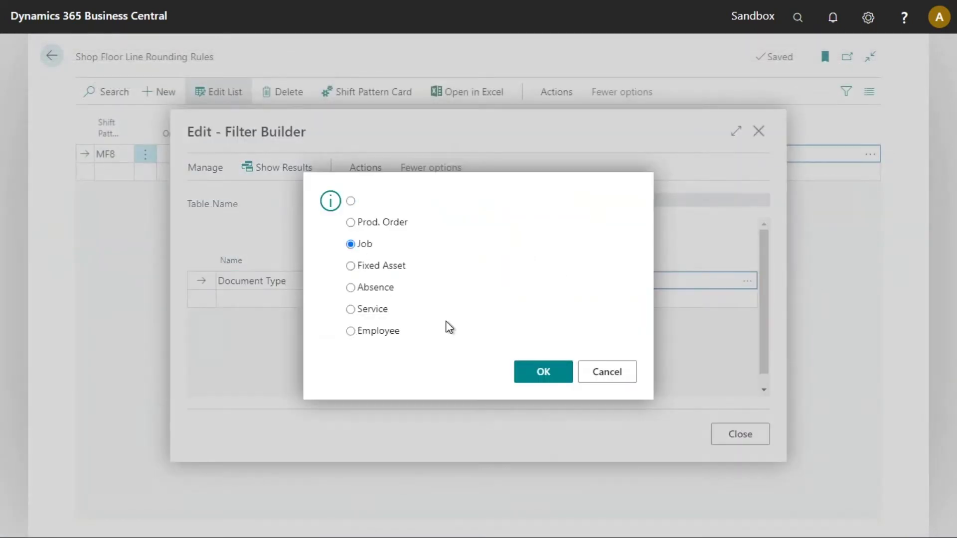
{"action": "left_click", "coordinate": [541, 379]}
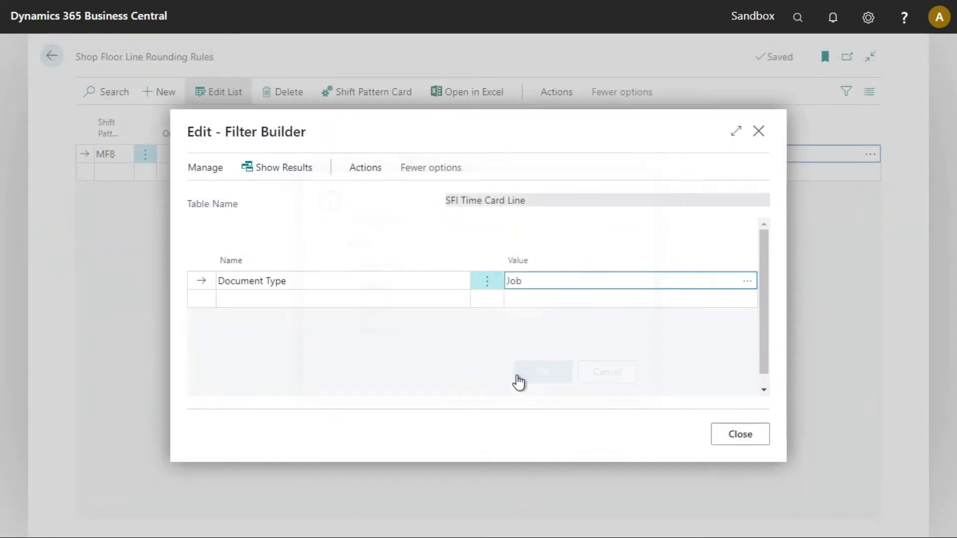
- Add a second filter limiting Task No. to 1110..1210, close the filter builder and leave the rounding rules page
{"action": "left_click", "coordinate": [425, 301]}
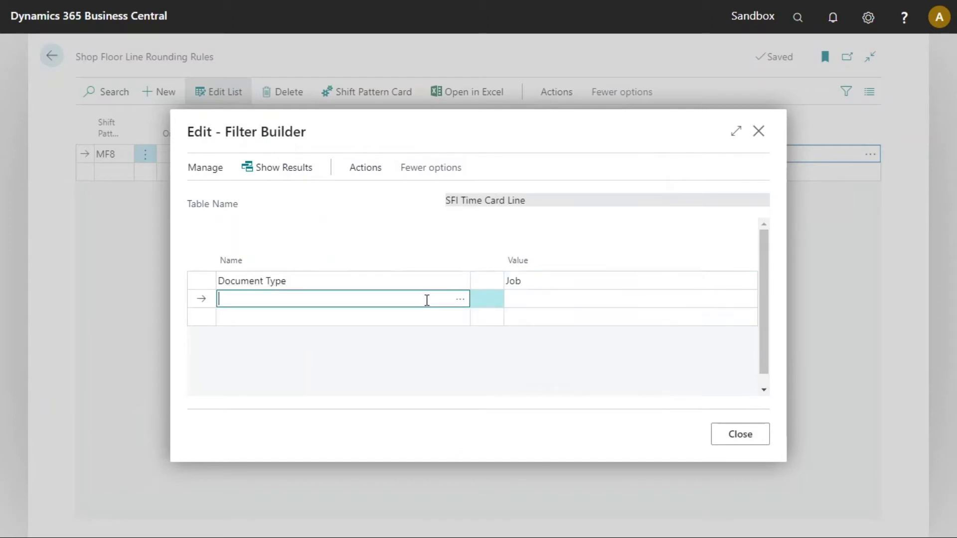
{"action": "left_click", "coordinate": [459, 301]}
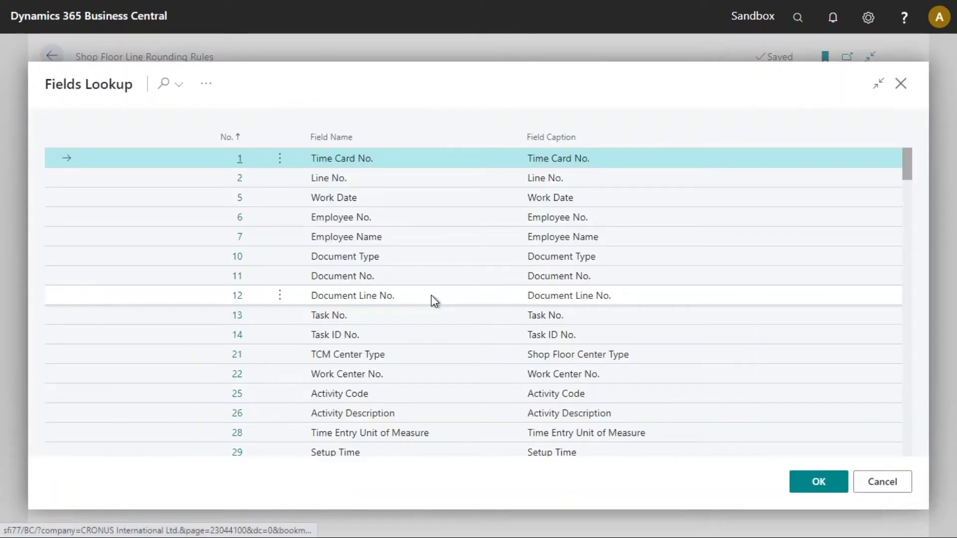
{"action": "left_click", "coordinate": [411, 314]}
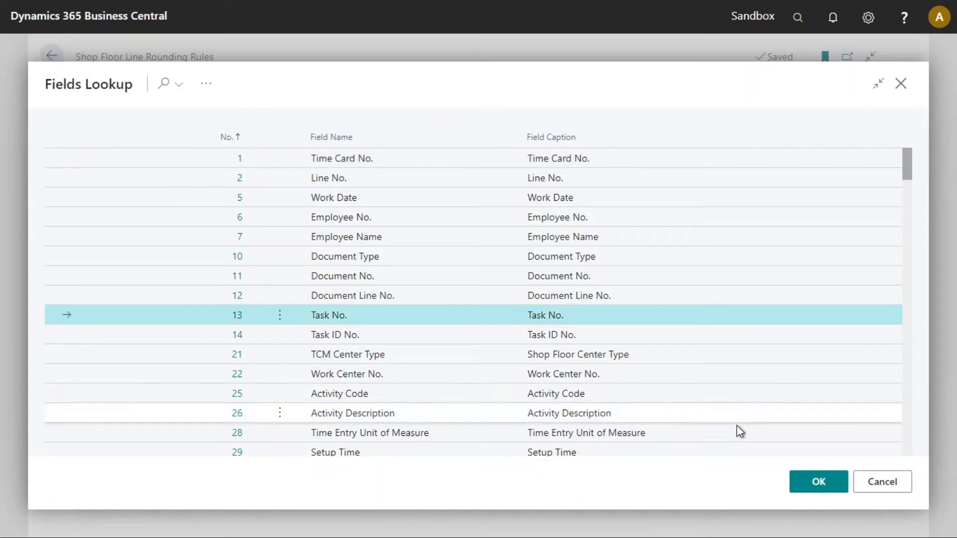
{"action": "left_click", "coordinate": [833, 493]}
{"action": "left_click", "coordinate": [535, 299]}
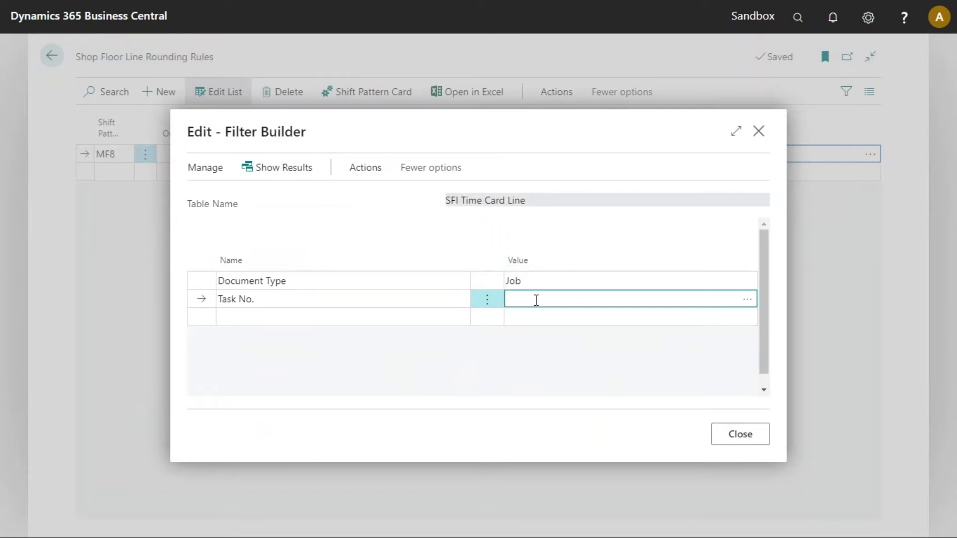
{"action": "type", "text": "1100."}
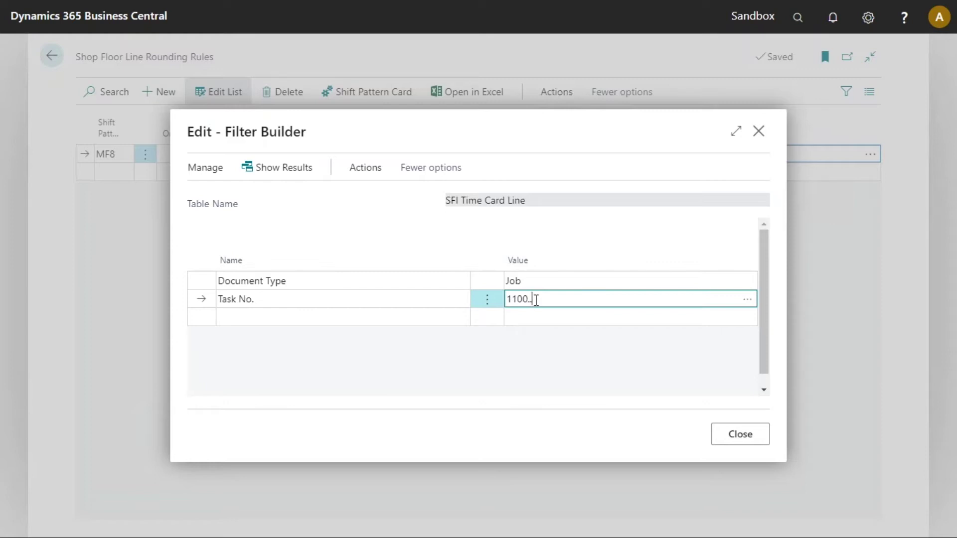
{"action": "key", "text": "BackSpace"}
{"action": "key", "text": "BackSpace"}
{"action": "key", "text": "BackSpace"}
{"action": "type", "text": "10..1210"}
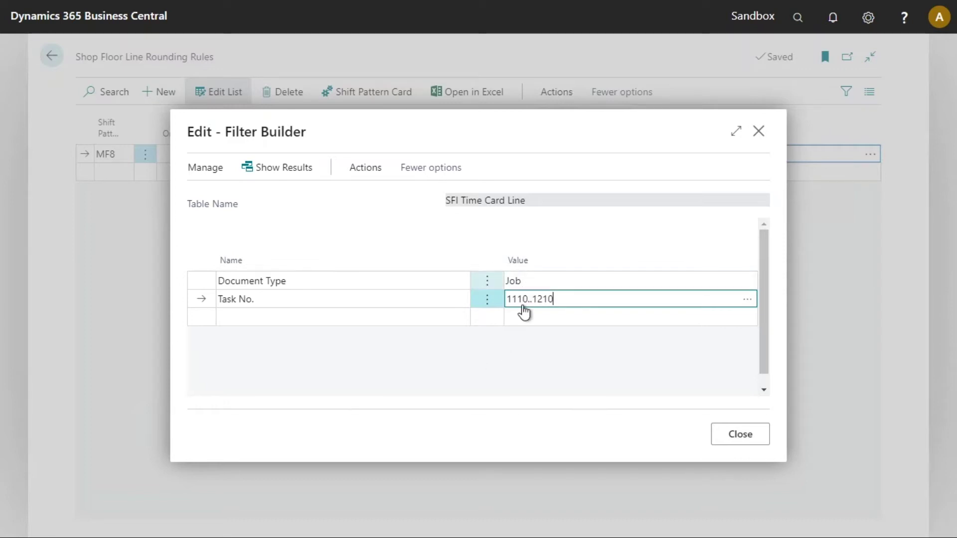
{"action": "left_click", "coordinate": [508, 302]}
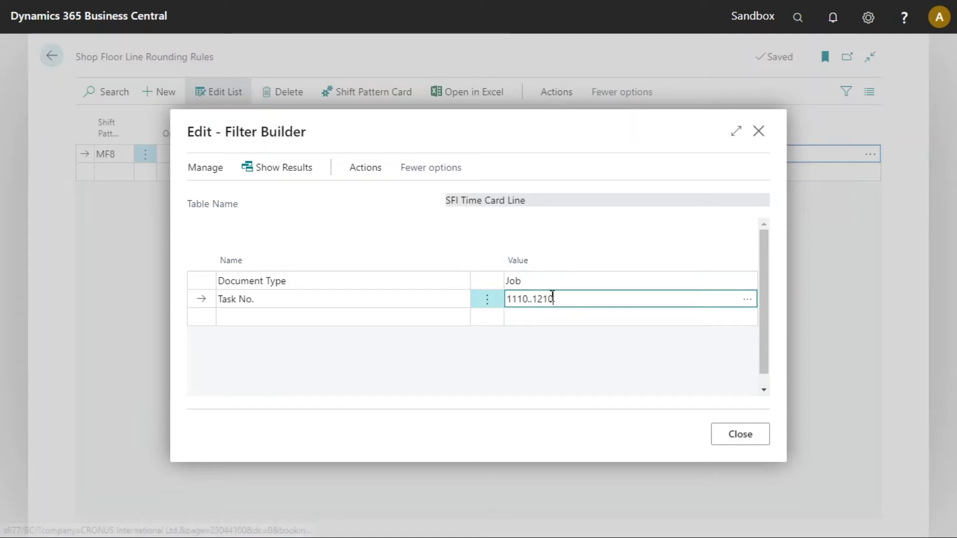
{"action": "left_click", "coordinate": [740, 434]}
{"action": "left_click", "coordinate": [51, 55]}
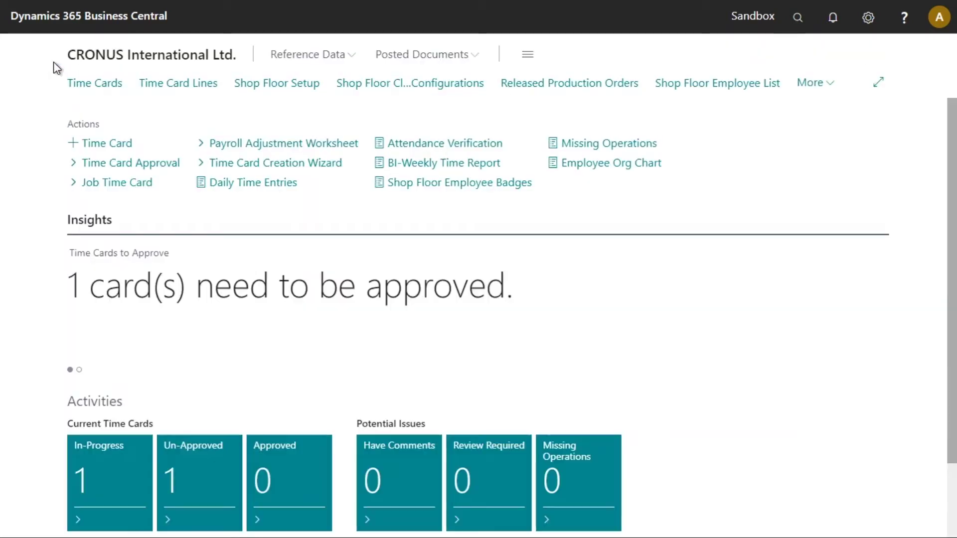
- Open time card TC000080 from the time cards list and examine its line's run time, entry creation time and clock-off time
{"action": "left_click", "coordinate": [104, 94]}
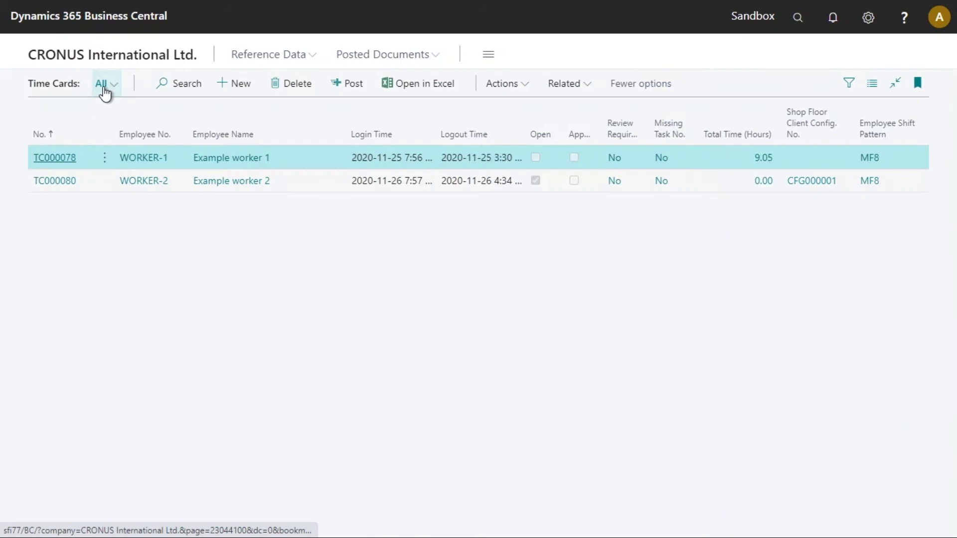
{"action": "left_click", "coordinate": [64, 182]}
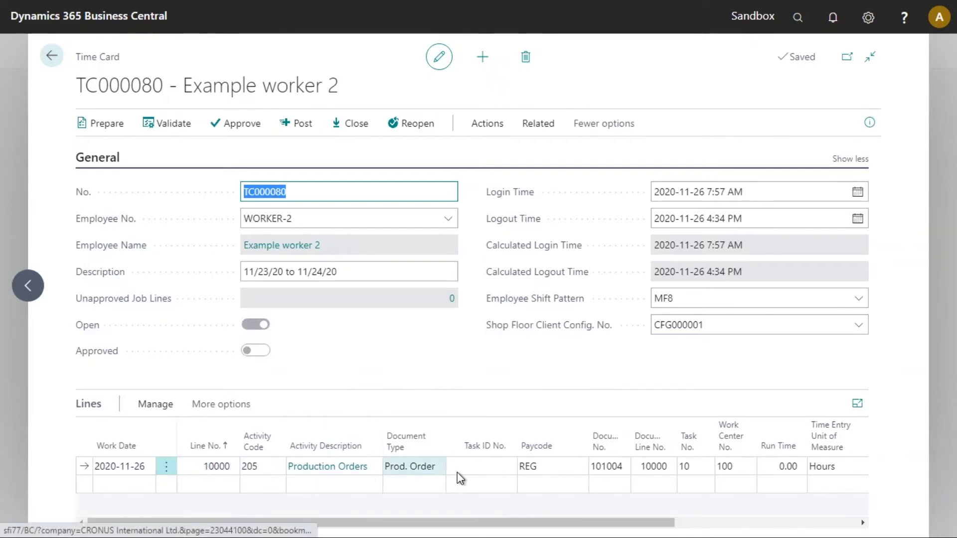
{"action": "left_click_drag", "start_coordinate": [659, 524], "coordinate": [838, 519]}
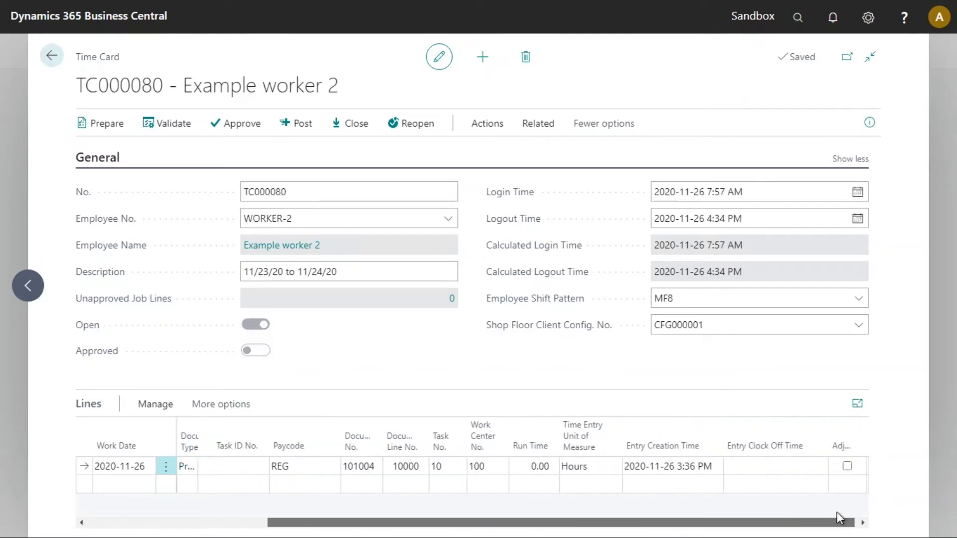
{"action": "left_click", "coordinate": [681, 469]}
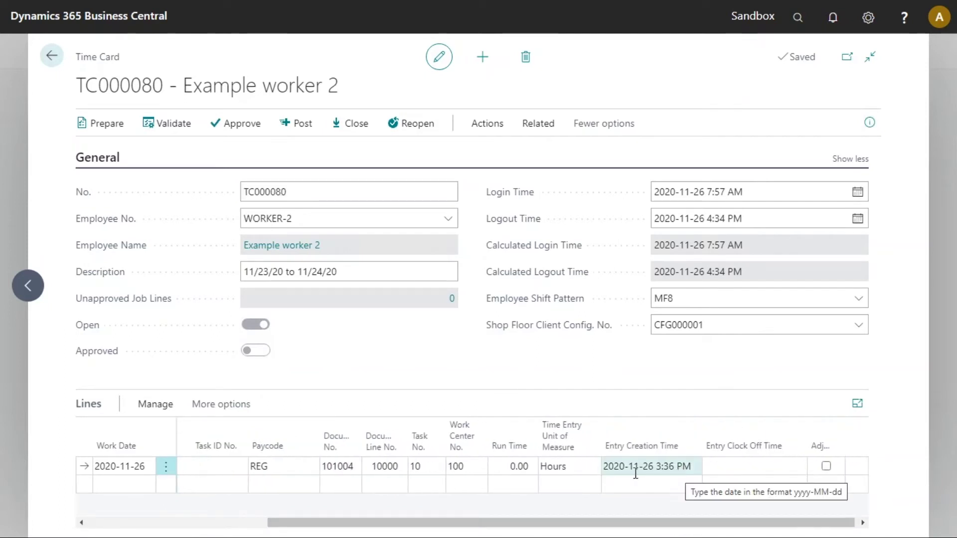
{"action": "left_click", "coordinate": [521, 471]}
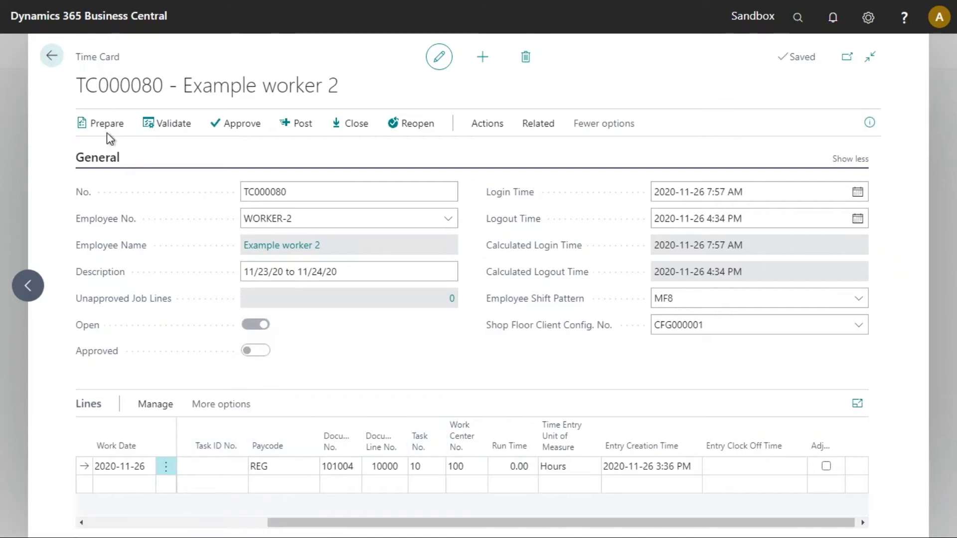
- Leave the time card, switch to the Shop Floor Insight client and log in with the employee's badge
{"action": "left_click", "coordinate": [51, 58]}
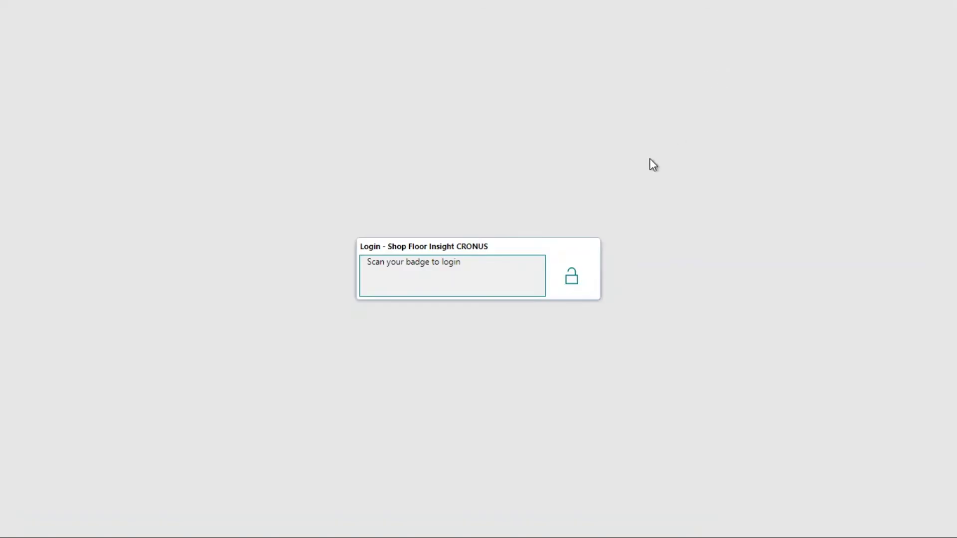
{"action": "key", "text": "Return"}
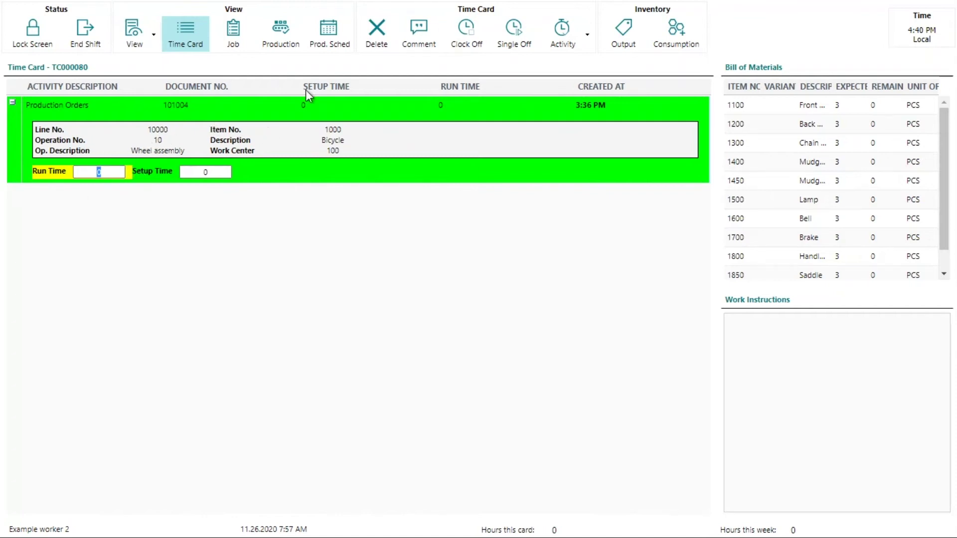
- Clock off the production order 101004 activity and filter the job dispatch list by 005
{"action": "left_click", "coordinate": [468, 45]}
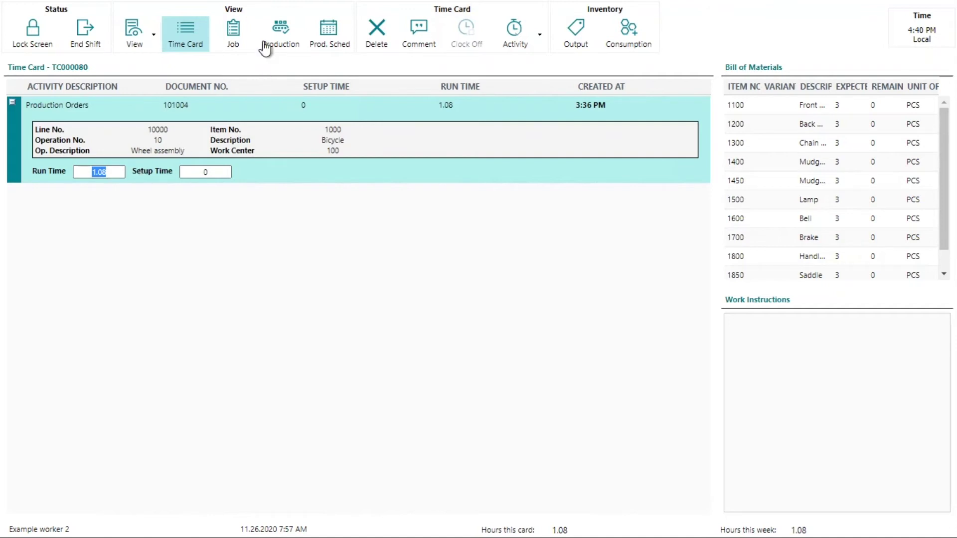
{"action": "left_click", "coordinate": [242, 45]}
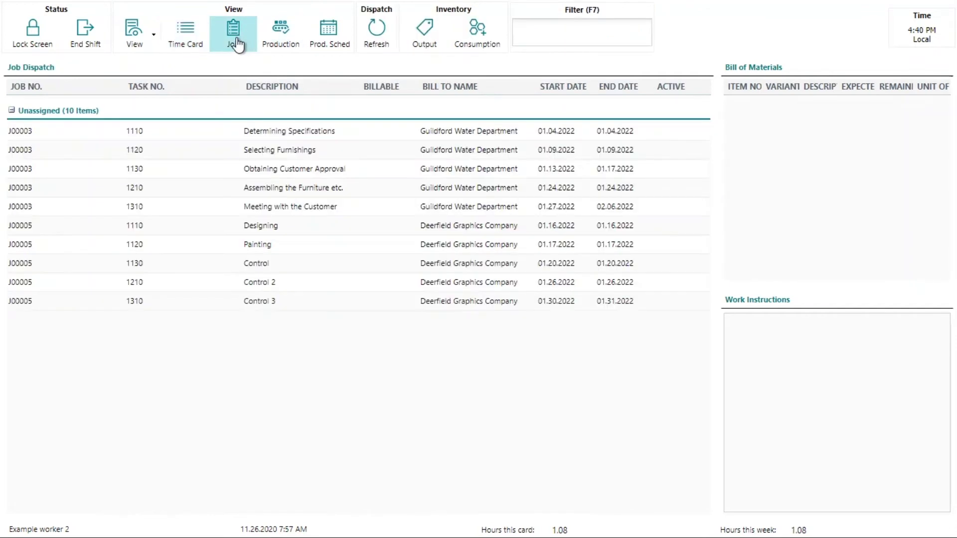
{"action": "left_click", "coordinate": [560, 37]}
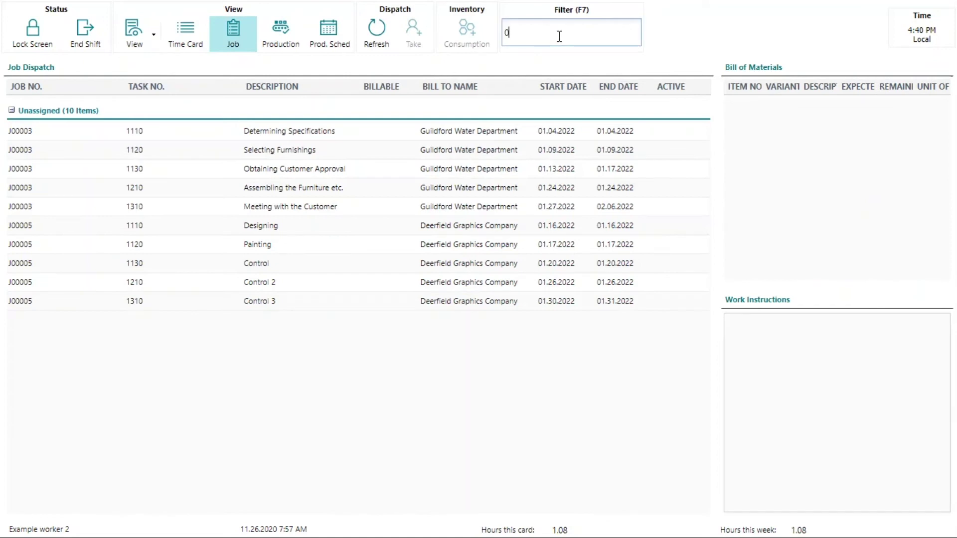
- Clock on to task 1110 Designing of job J00005 and clock off from it on the time card
{"action": "left_click_drag", "start_coordinate": [145, 153], "coordinate": [145, 138]}
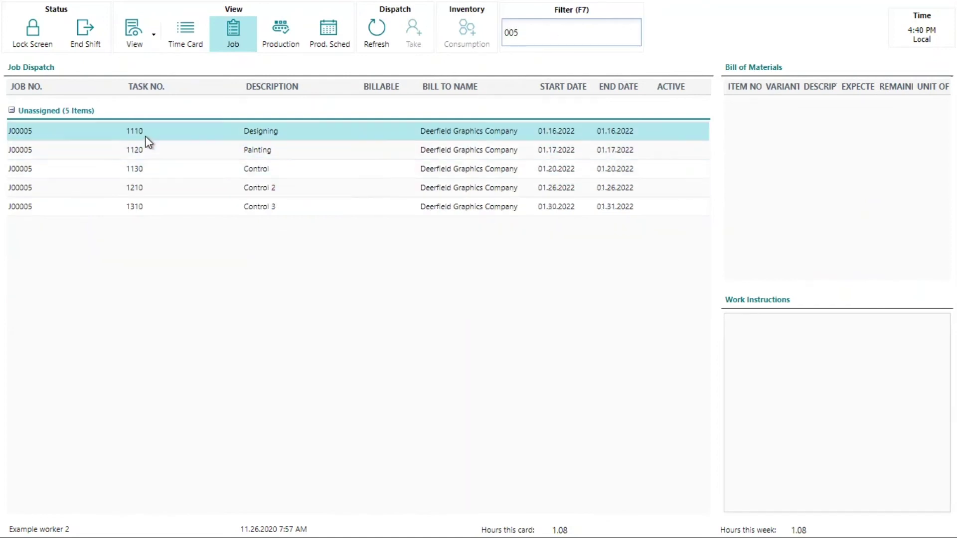
{"action": "left_click", "coordinate": [184, 136]}
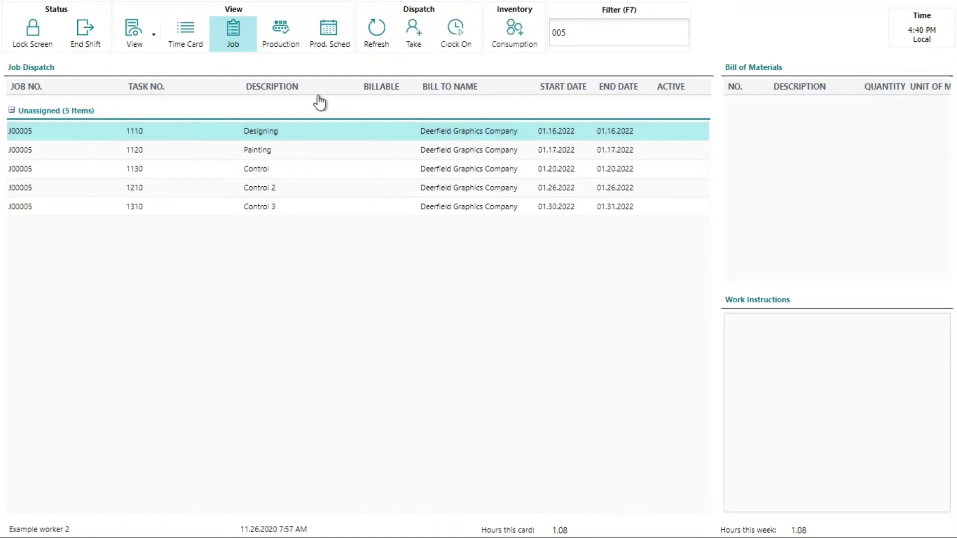
{"action": "left_click", "coordinate": [453, 32]}
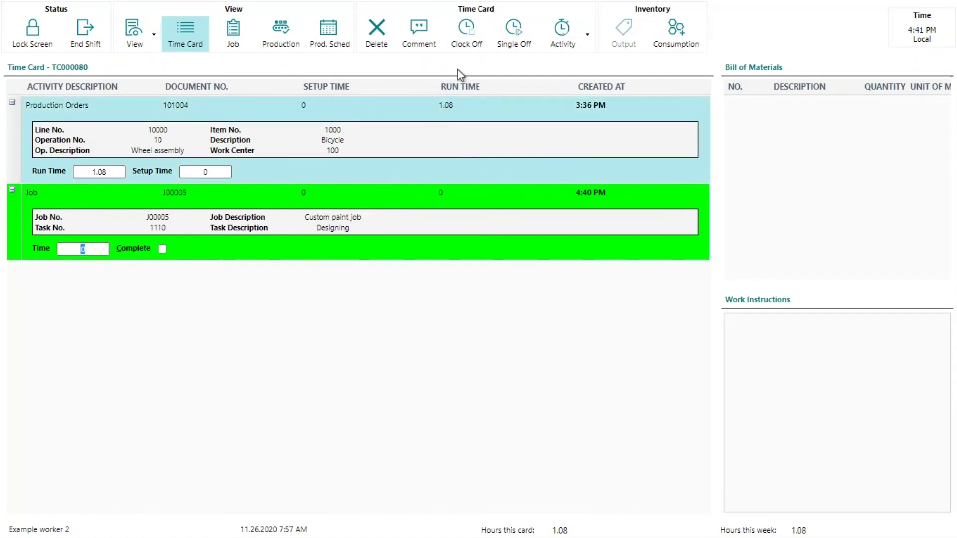
{"action": "left_click", "coordinate": [466, 31]}
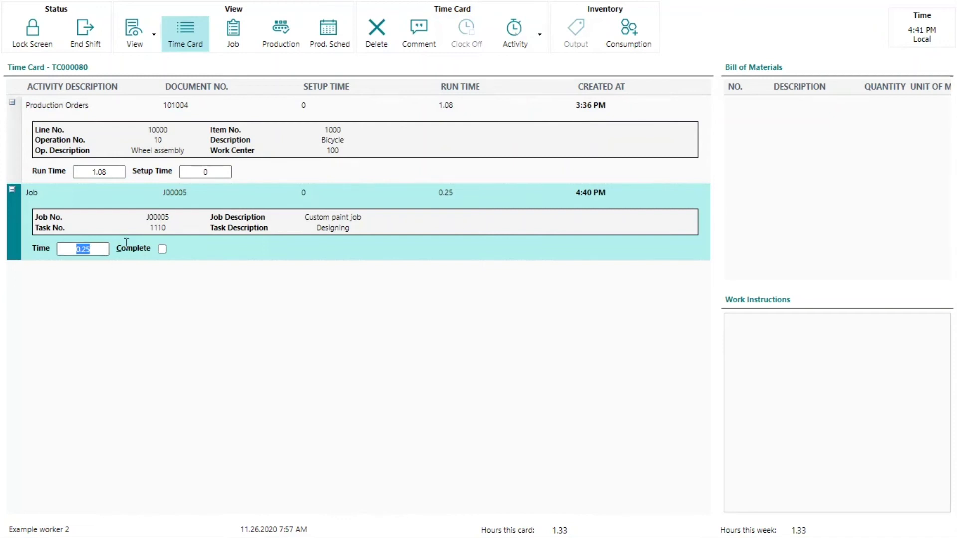
- Return to the job dispatch list, clock on to task 1310 Control 3 of job J00005 and clock off again
{"action": "left_click", "coordinate": [267, 39]}
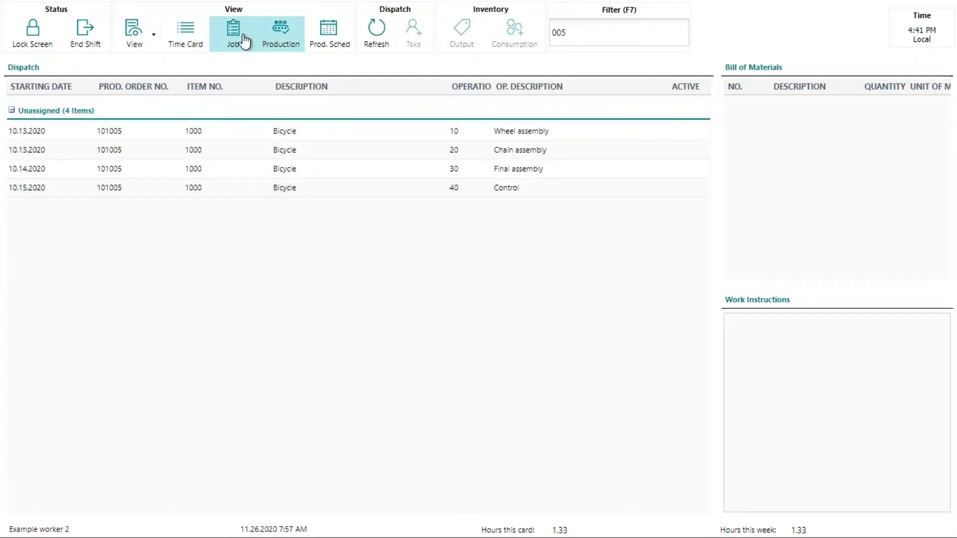
{"action": "left_click", "coordinate": [245, 40]}
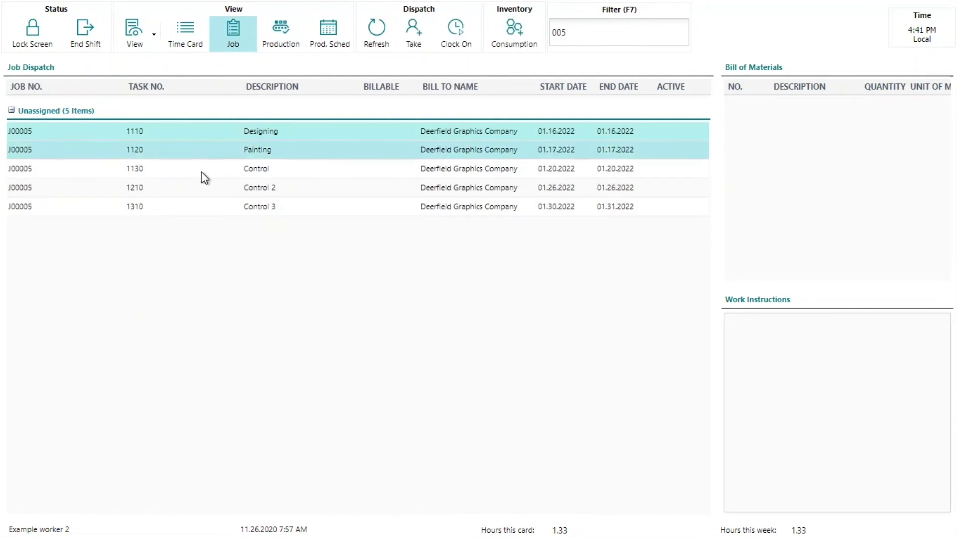
{"action": "left_click", "coordinate": [216, 154]}
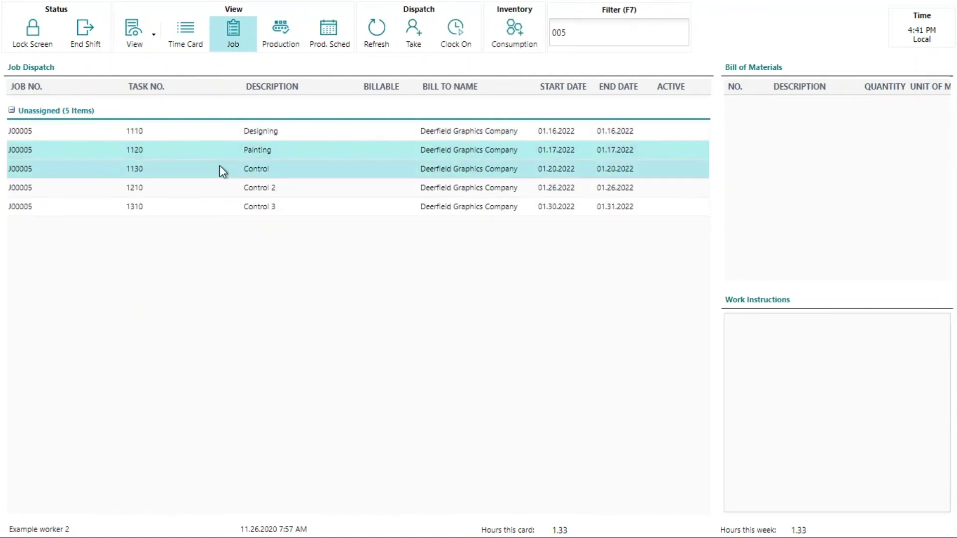
{"action": "left_click", "coordinate": [212, 189]}
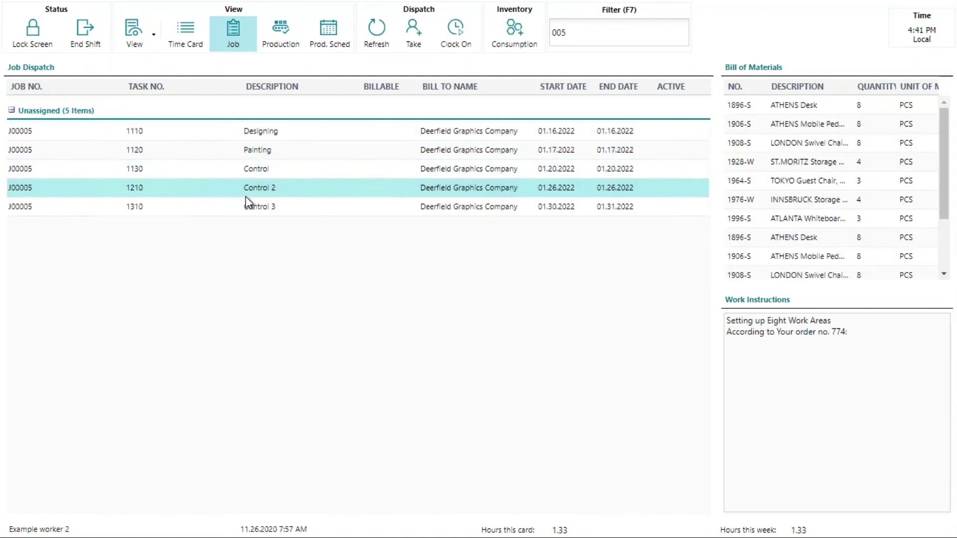
{"action": "left_click", "coordinate": [221, 206]}
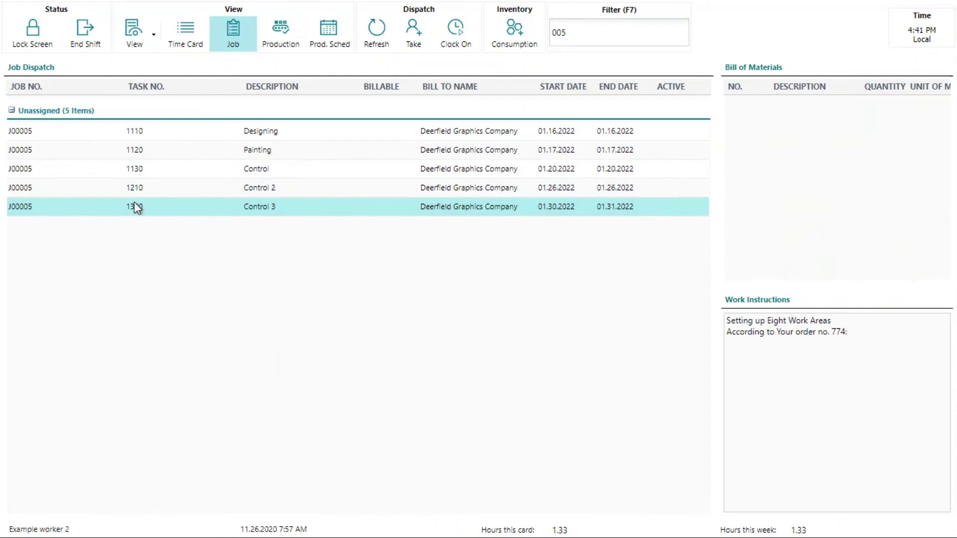
{"action": "left_click", "coordinate": [451, 44]}
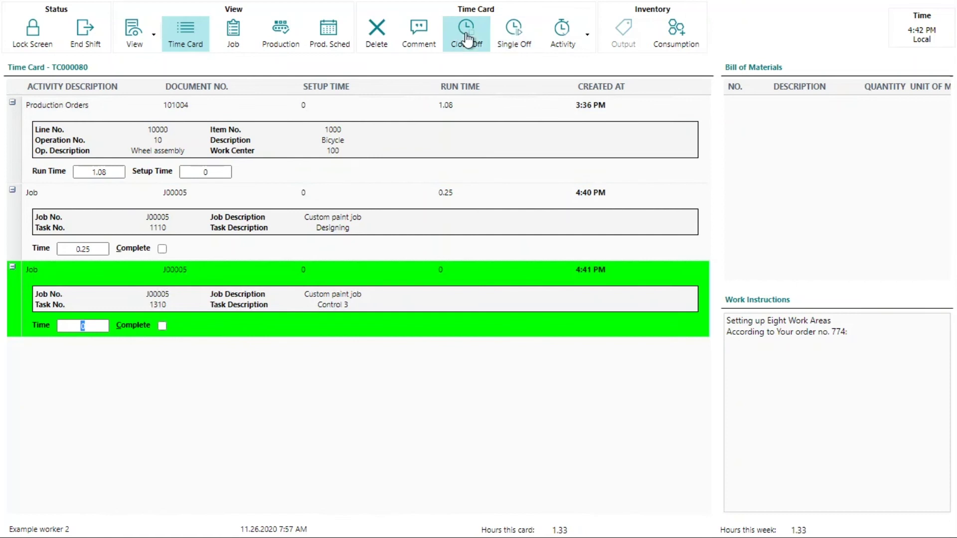
{"action": "left_click", "coordinate": [467, 39]}
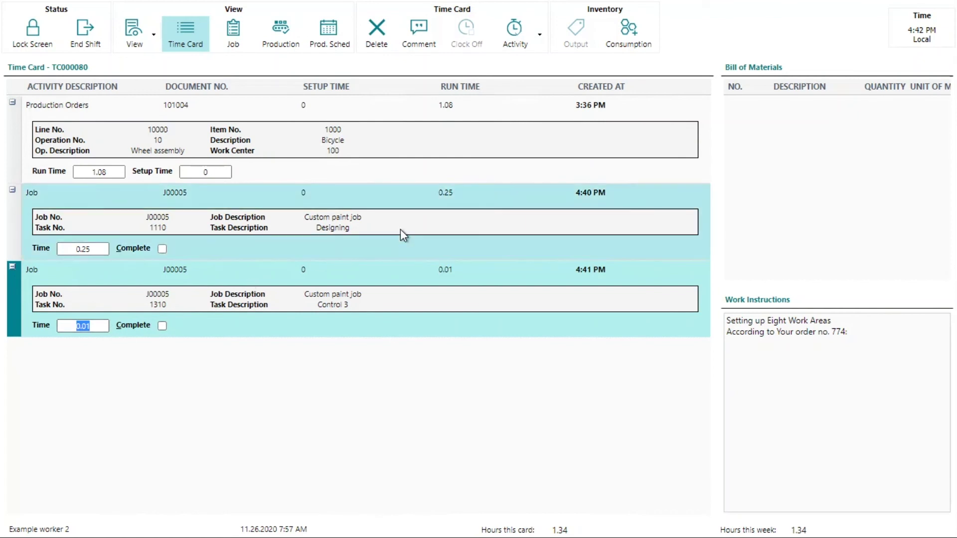
- Switch to Business Central, open time card TC000080 and compare the job lines' run times with their entry creation and clock-off times
{"action": "key", "text": "alt+Tab"}
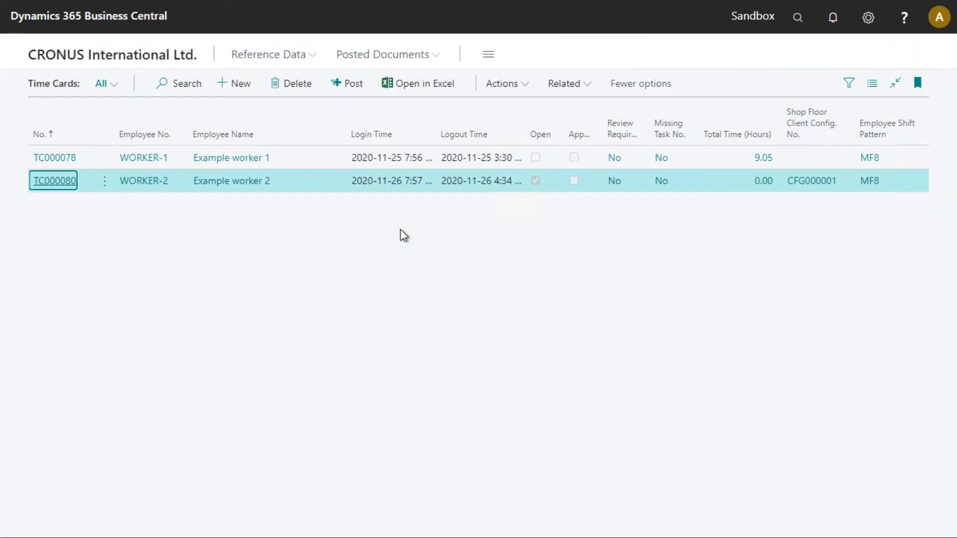
{"action": "left_click", "coordinate": [63, 185]}
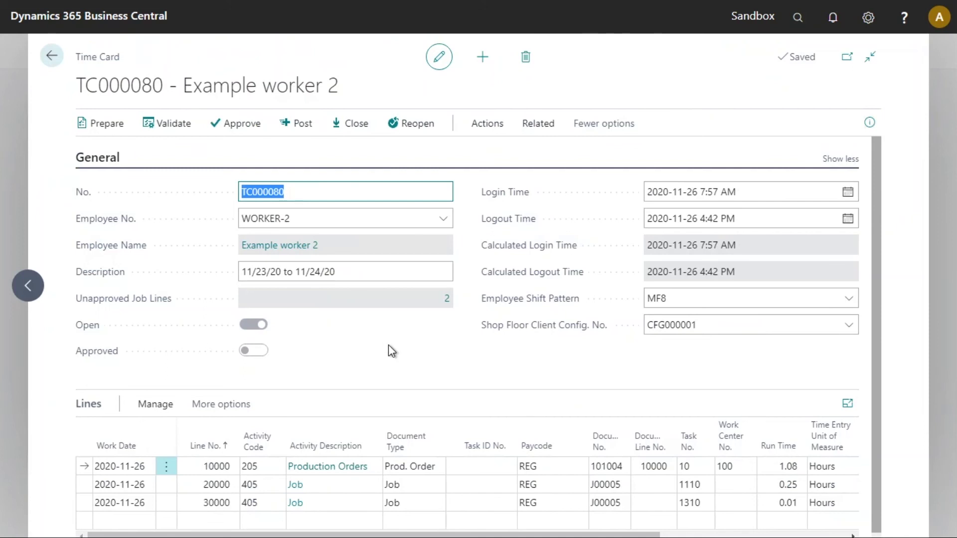
{"action": "left_click", "coordinate": [648, 533]}
{"action": "left_click_drag", "start_coordinate": [648, 533], "coordinate": [731, 531]}
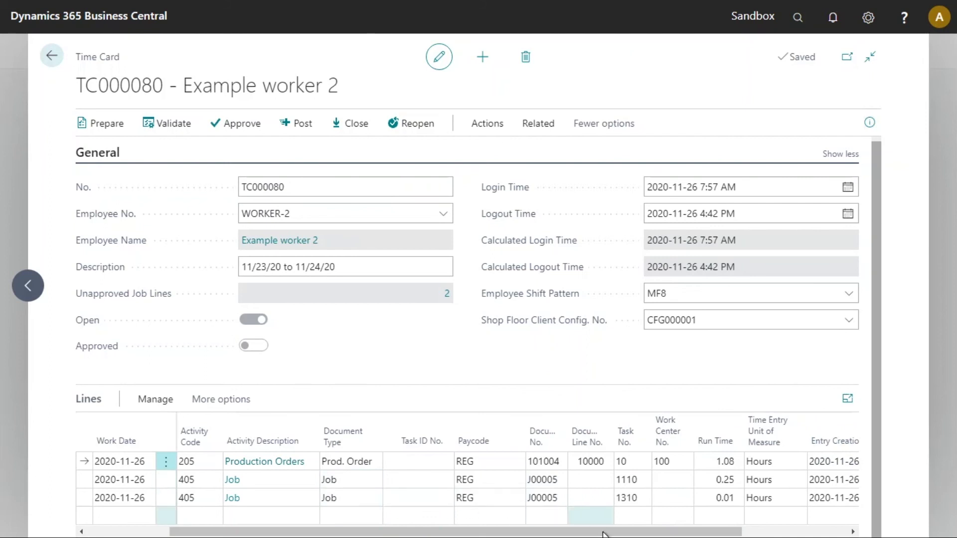
{"action": "left_click_drag", "start_coordinate": [619, 534], "coordinate": [728, 534]}
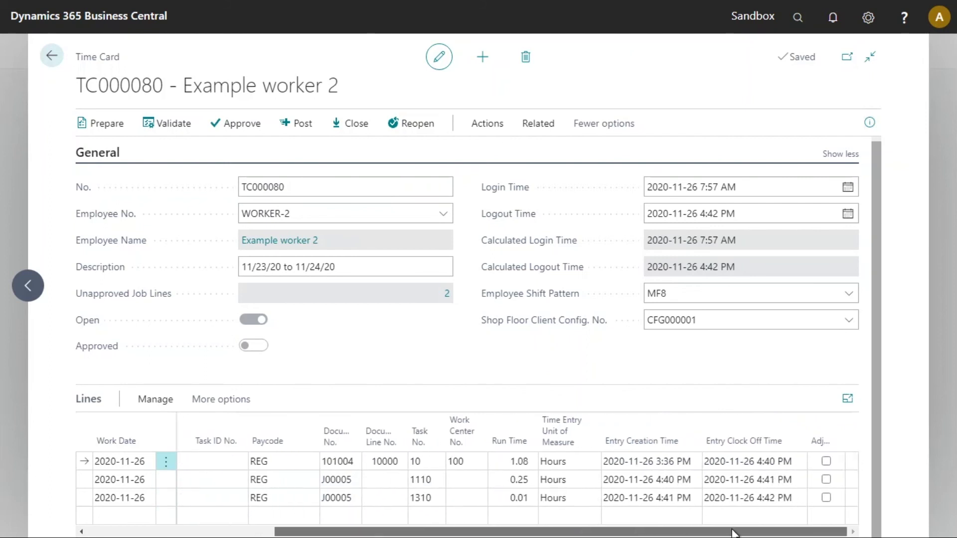
{"action": "left_click", "coordinate": [519, 479]}
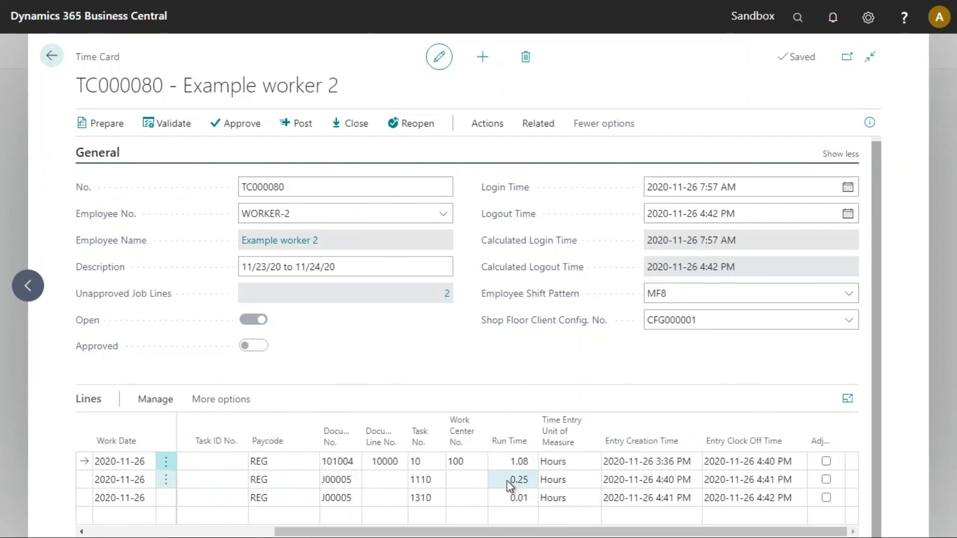